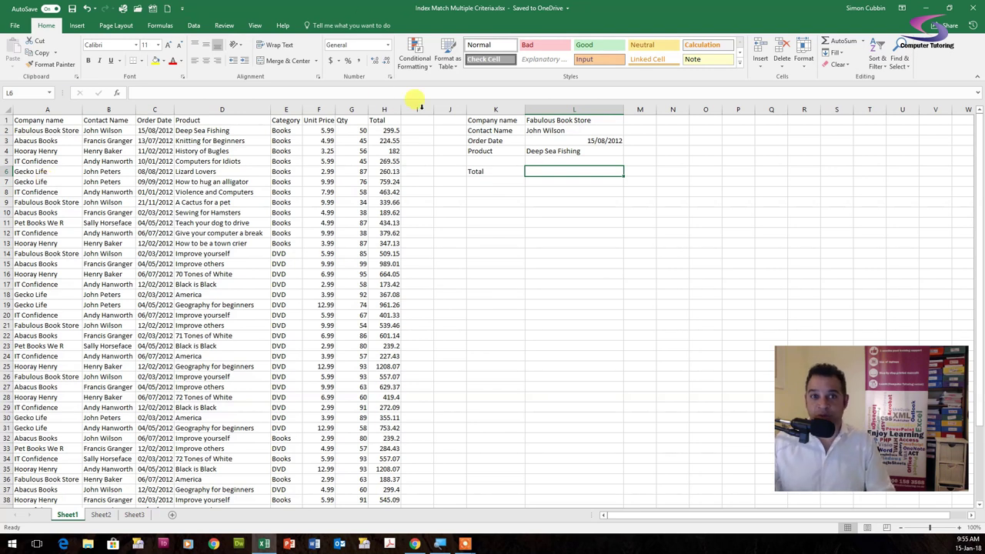
# - Review the company name, contact name, order date and product criteria in cells L1 to L4
pyautogui.click(577, 120)
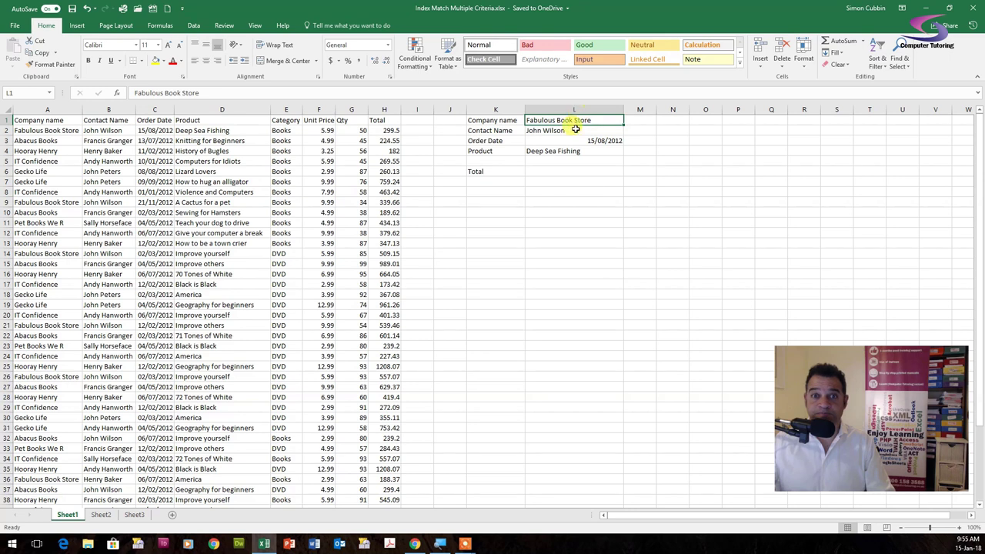
pyautogui.click(576, 131)
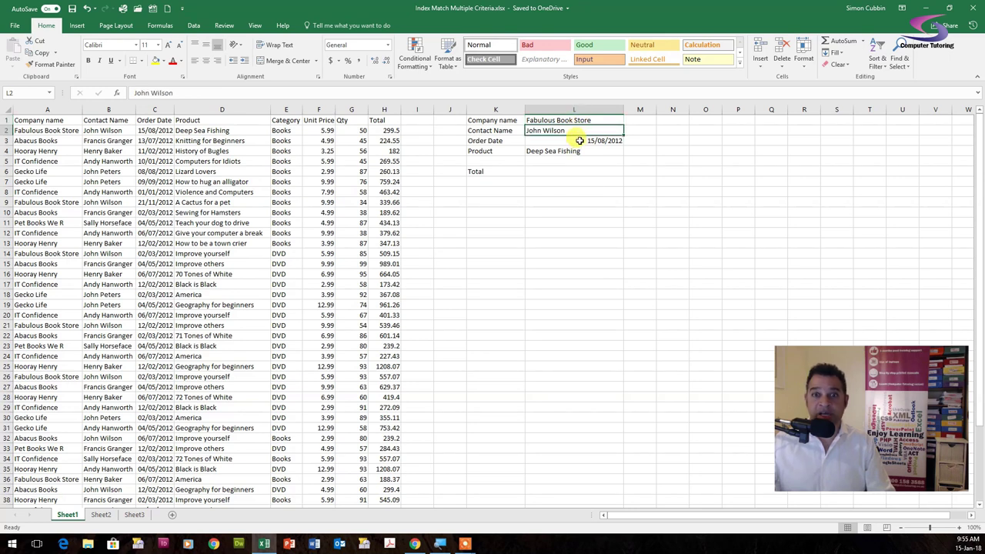
pyautogui.click(579, 141)
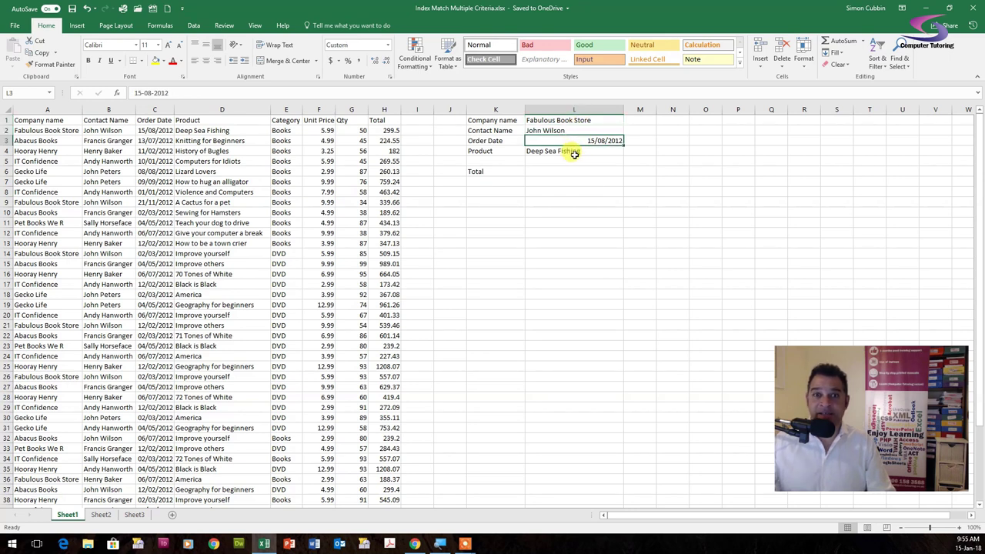
pyautogui.click(574, 152)
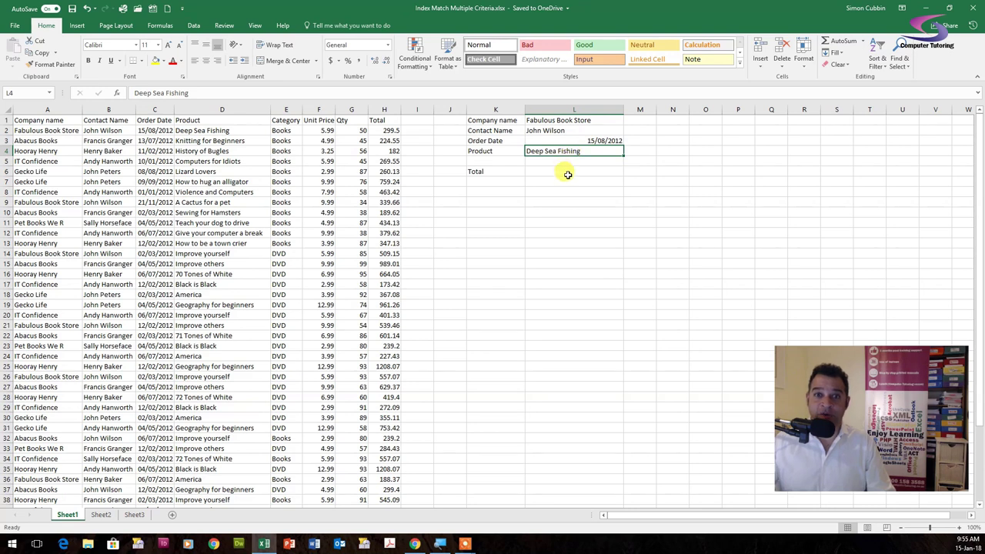
# - Start an INDEX formula in the Total cell L6 with columns A:H as its array
pyautogui.click(565, 171)
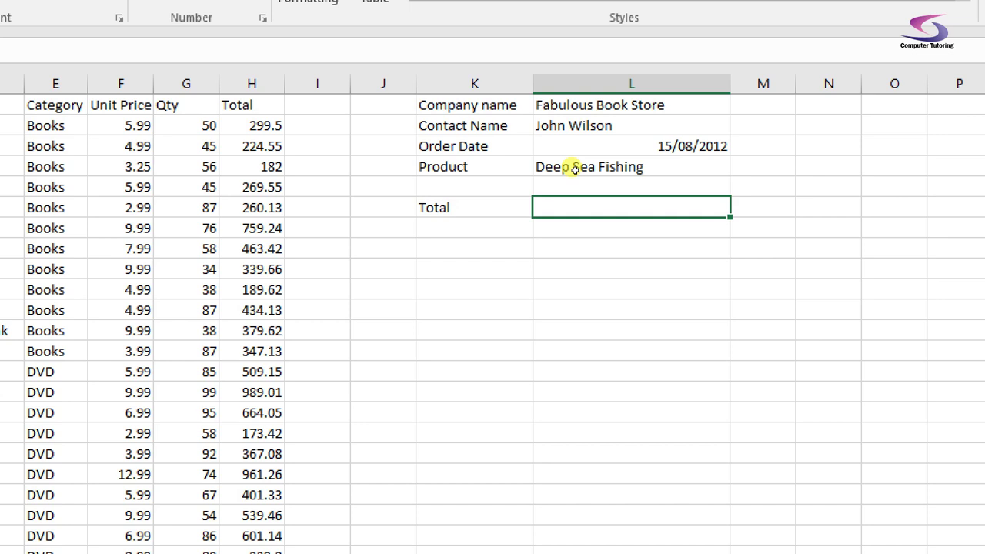
pyautogui.write('=INDEX')
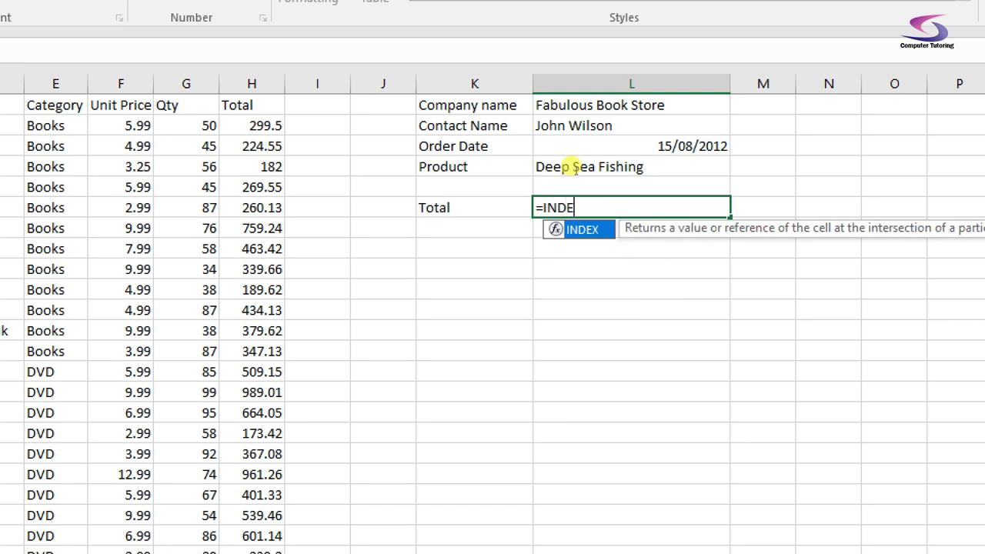
pyautogui.write('(')
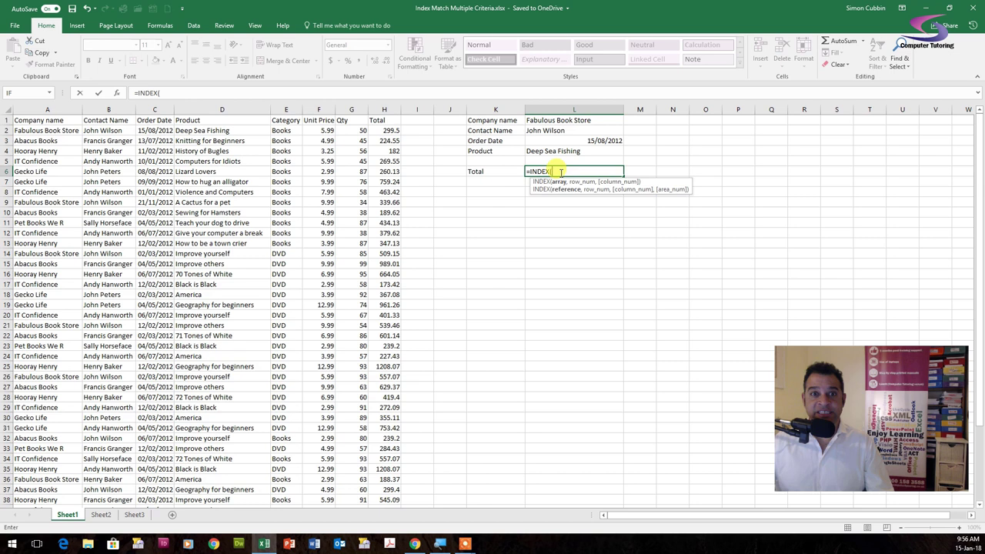
pyautogui.moveTo(38, 107); pyautogui.dragTo(385, 106)
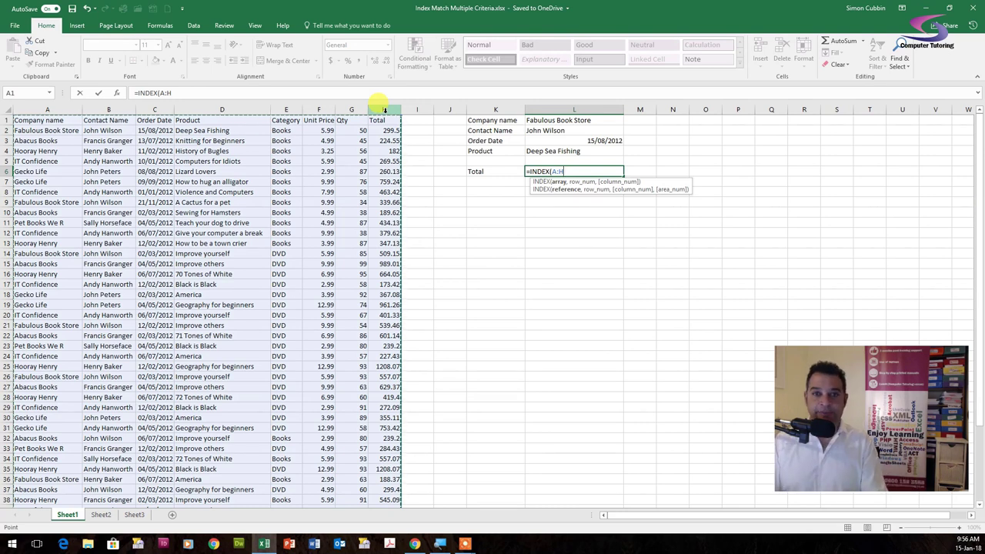
pyautogui.write(',')
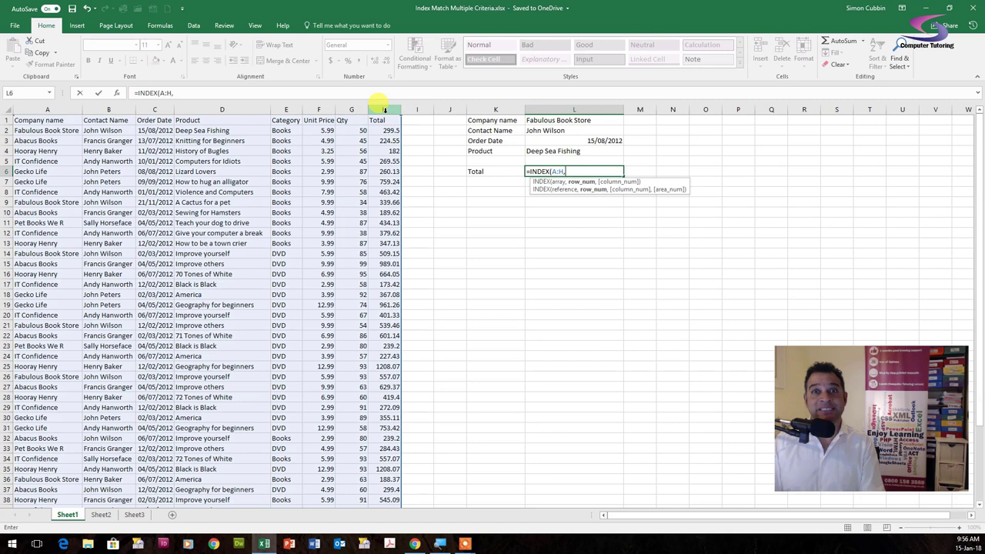
# - Nest a MATCH function as the row number argument, with 1 as its lookup value
pyautogui.write('MATCH(')
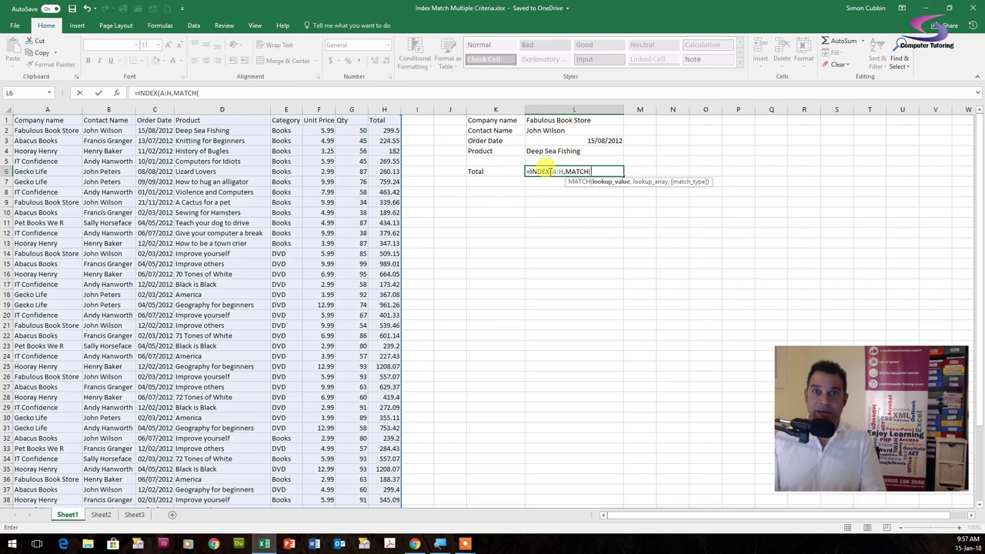
pyautogui.write('1')
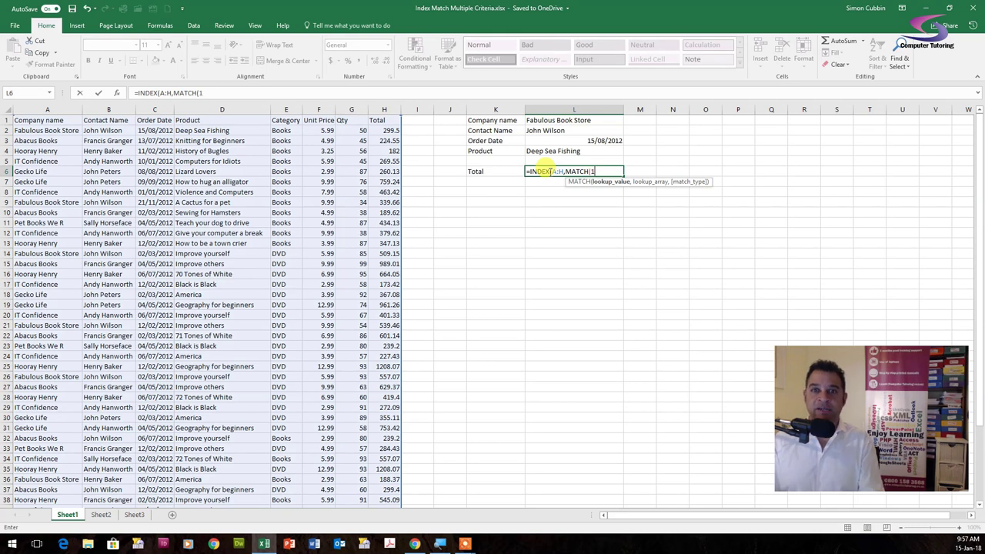
pyautogui.write(',')
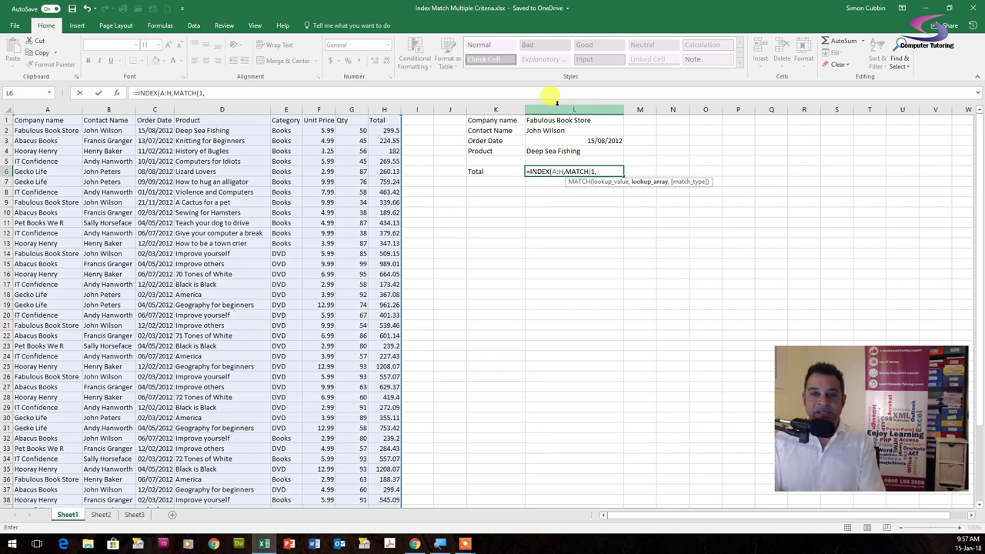
# - Begin the MATCH lookup array with an opening bracket and the expression A:A*L1
pyautogui.write('(')
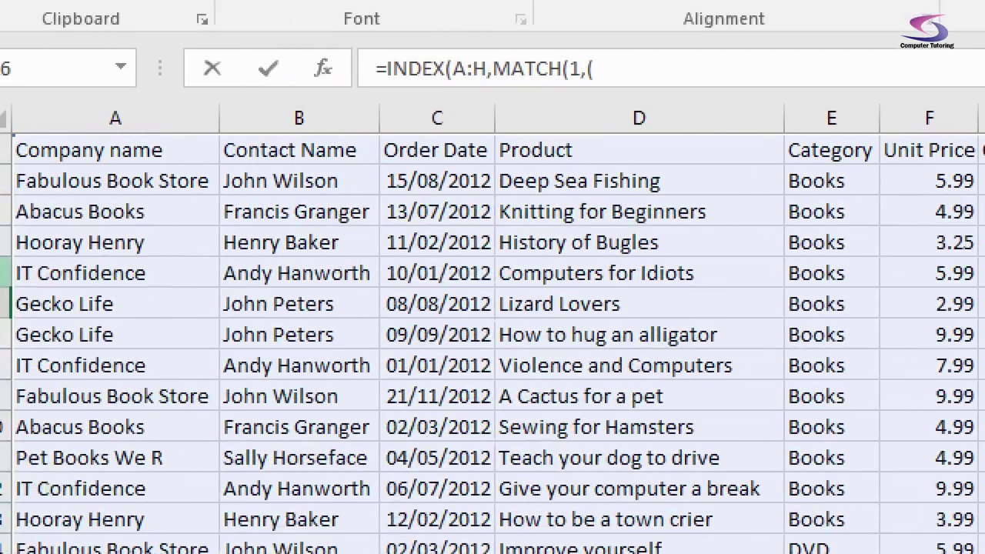
pyautogui.click(36, 105)
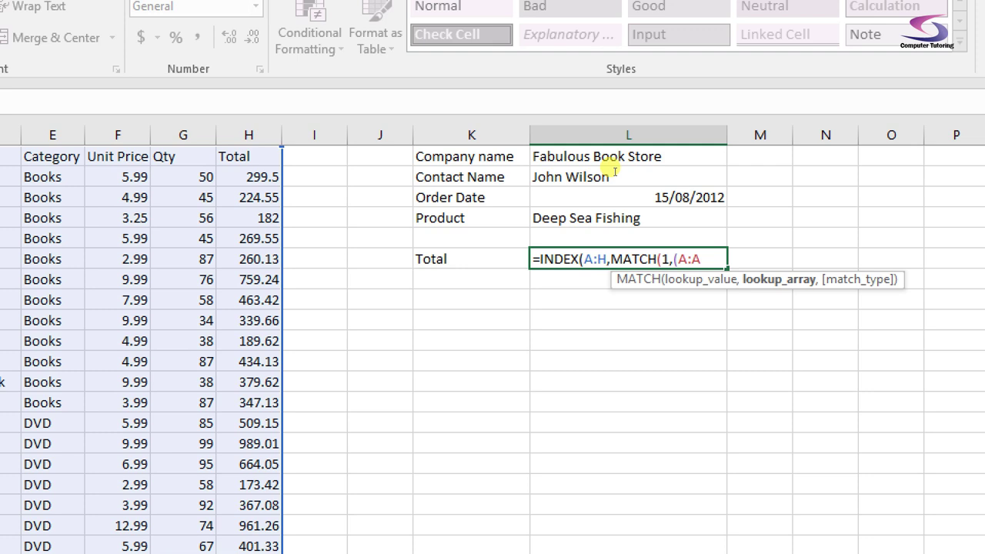
pyautogui.write('*')
pyautogui.click(552, 120)
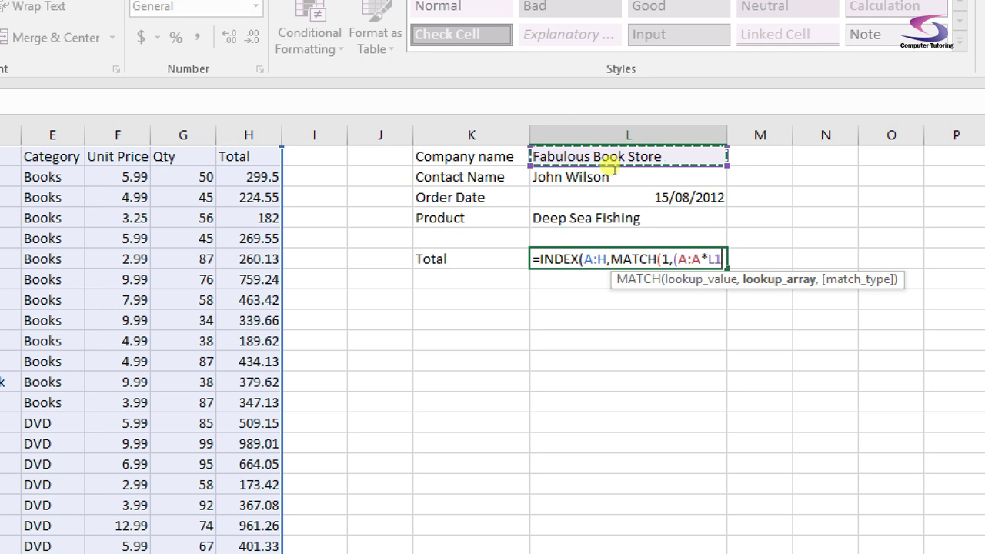
# - Replace the multiplication sign between A:A and L1 with an equals sign and close the criterion as (A:A=L1), followed by *
pyautogui.press('F2')
pyautogui.press('Left')
pyautogui.press('Left')
pyautogui.press('BackSpace')
pyautogui.write('=')
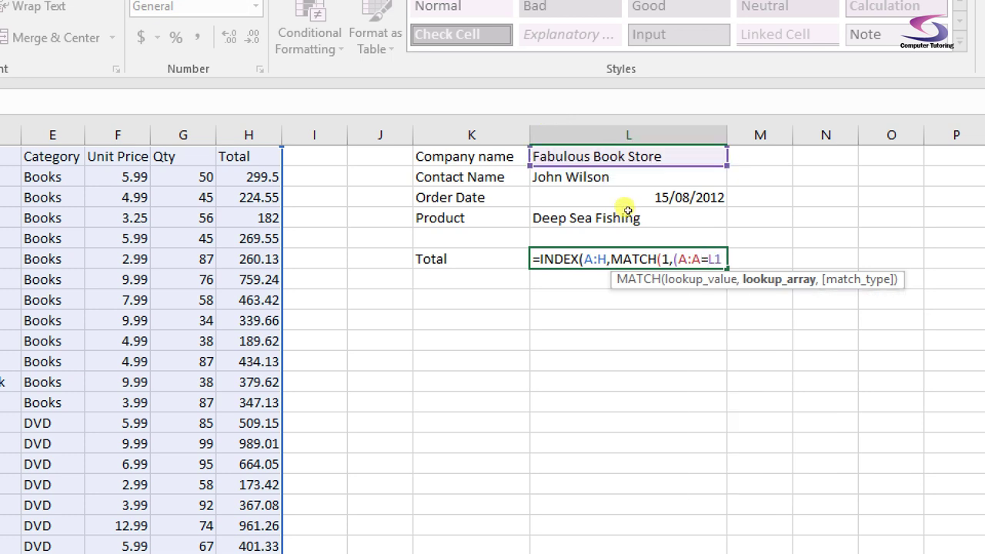
pyautogui.press('End')
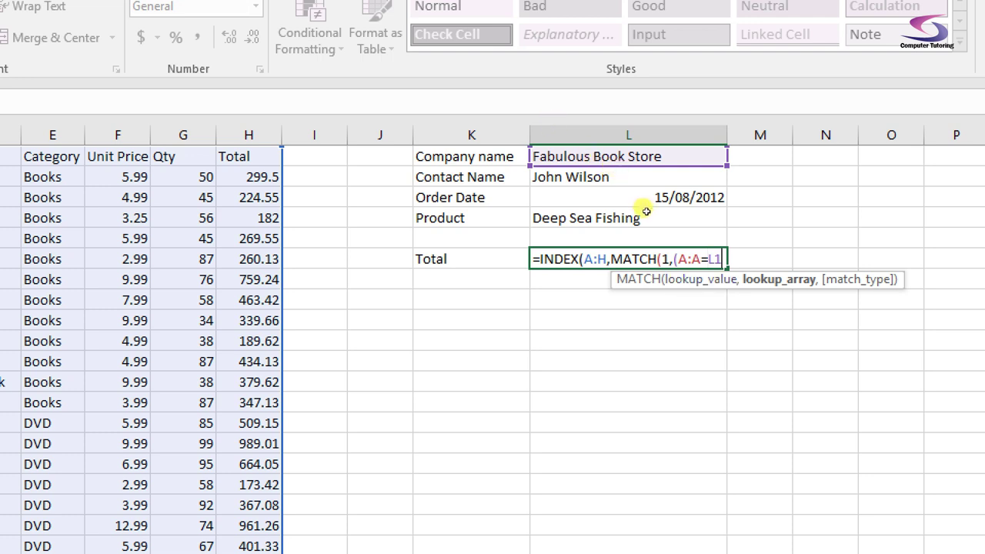
pyautogui.write(')')
pyautogui.write(',')
pyautogui.press('BackSpace')
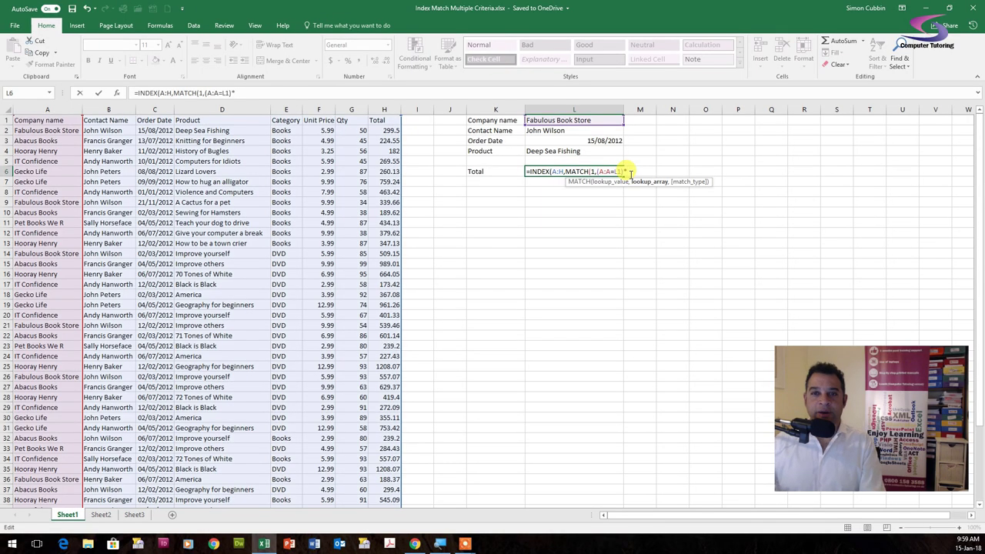
# - Add the contact name criterion (B:B=L2) to the MATCH lookup array
pyautogui.write('(')
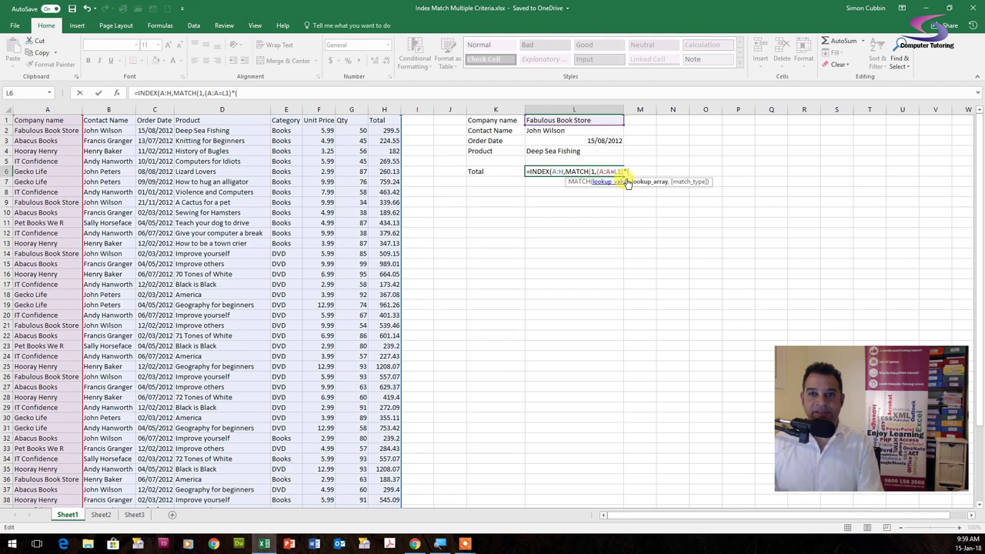
pyautogui.click(120, 110)
pyautogui.write('=')
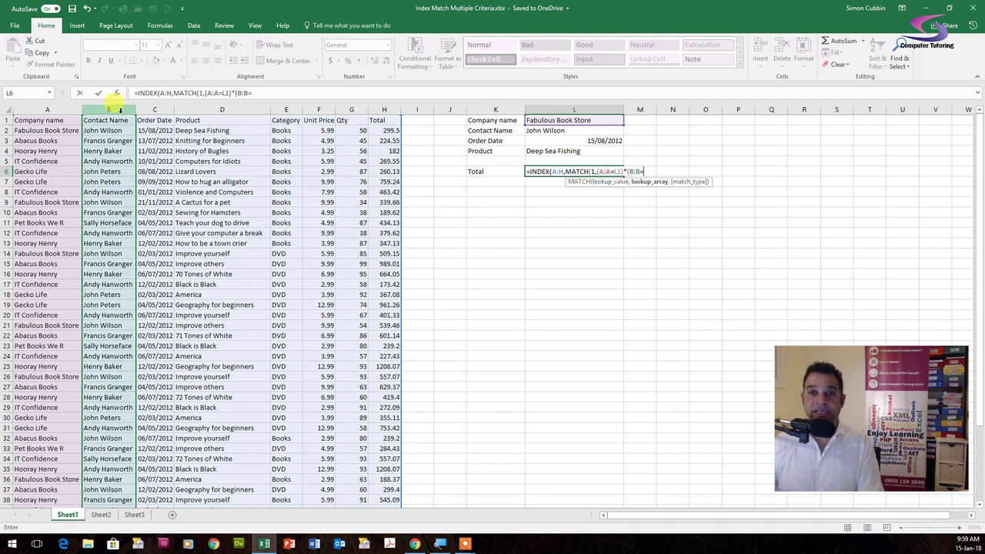
pyautogui.click(553, 130)
pyautogui.write(')')
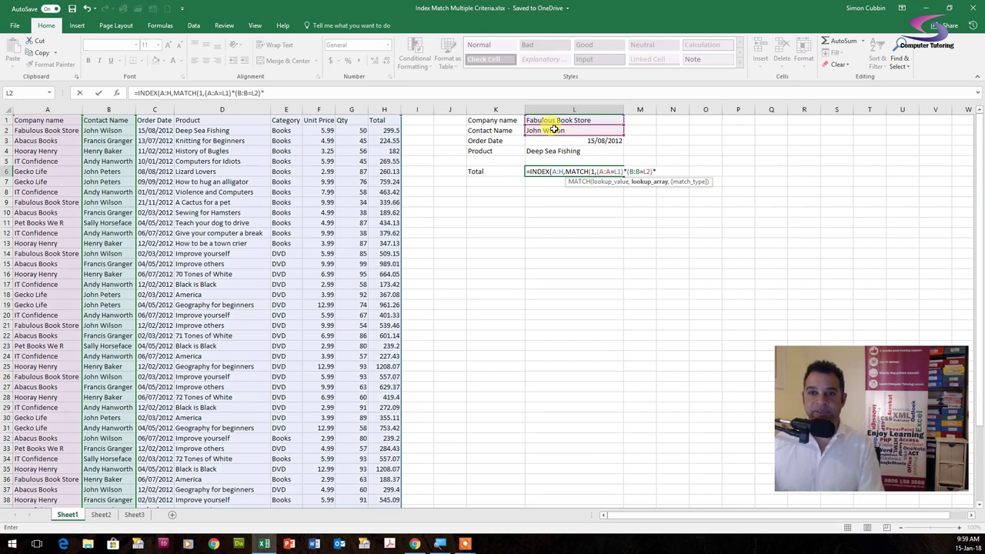
# - Multiply the lookup array by the order date criterion (C:C=L3)
pyautogui.write('*(')
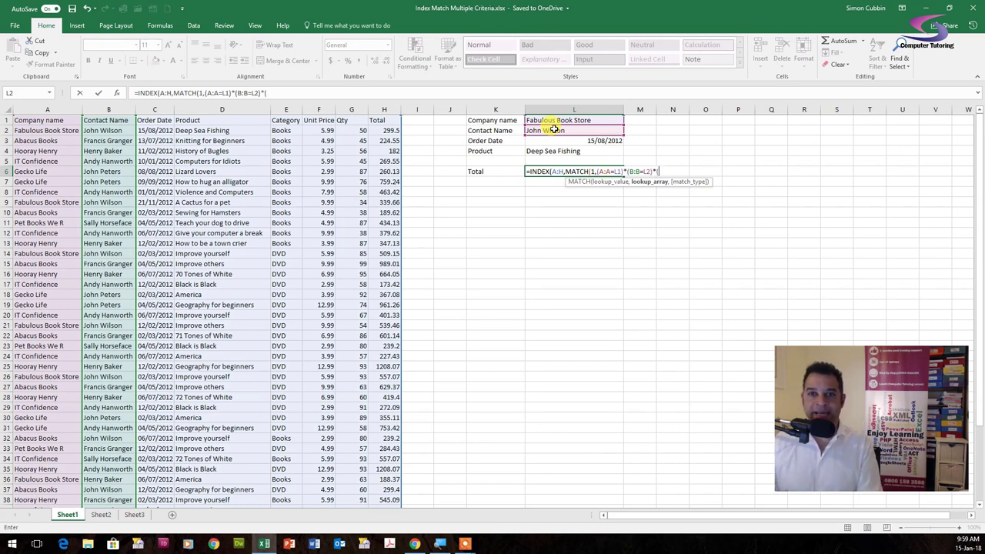
pyautogui.click(164, 107)
pyautogui.write('=')
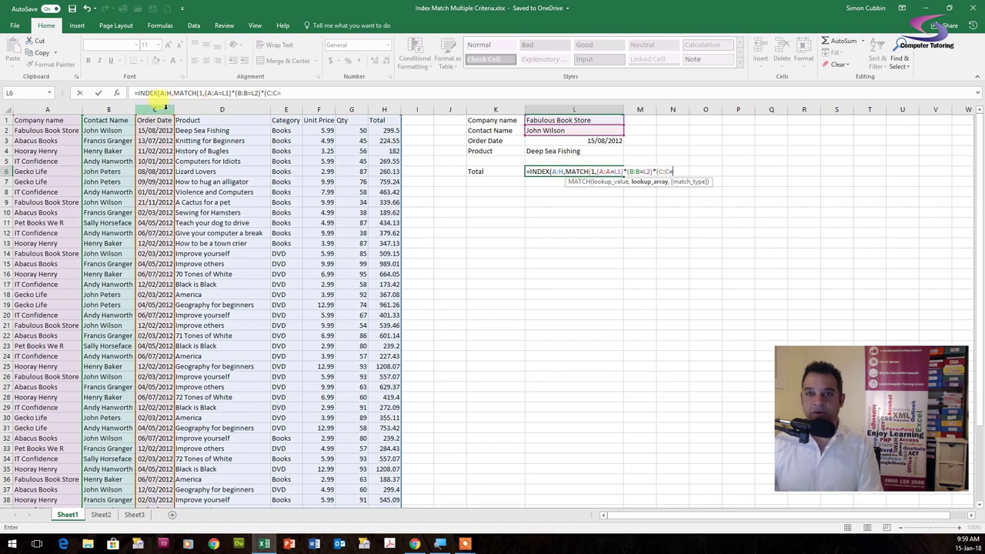
pyautogui.click(589, 140)
pyautogui.write(')')
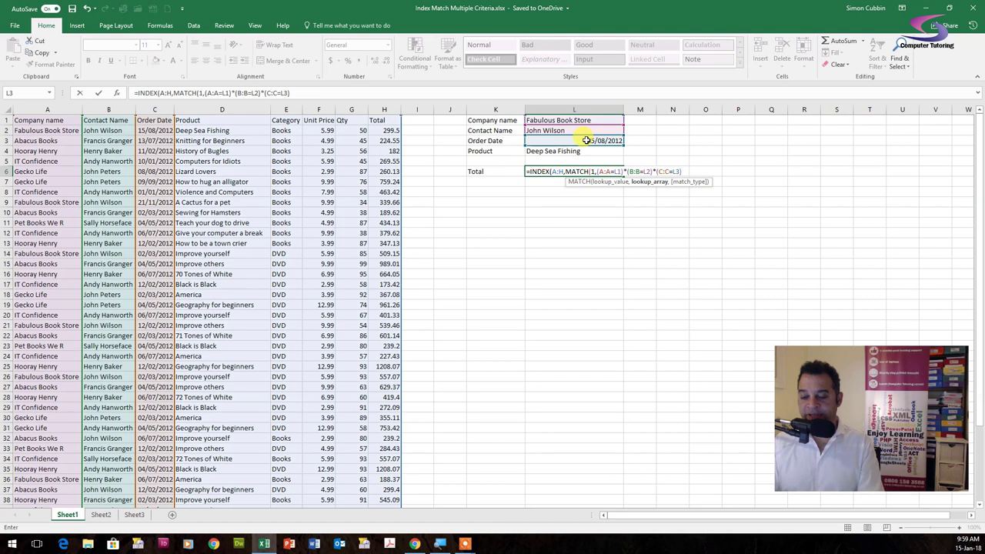
# - Multiply the lookup array by the product criterion (D:D=L4)
pyautogui.write('*')
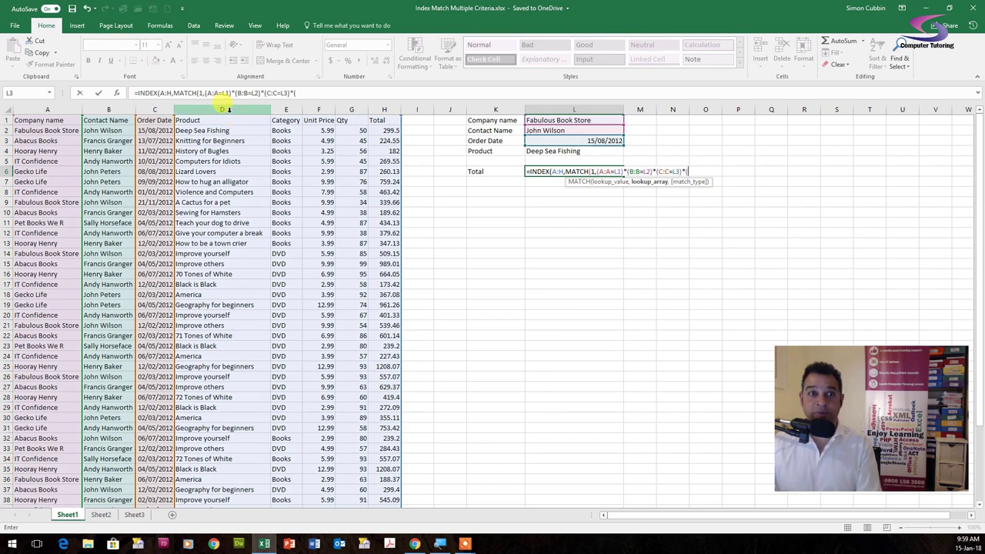
pyautogui.click(228, 110)
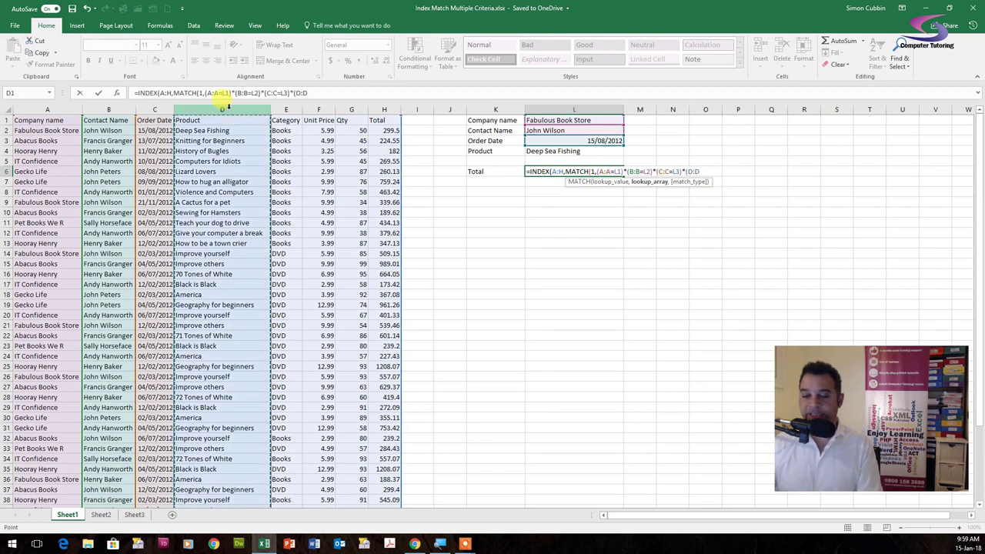
pyautogui.write('=')
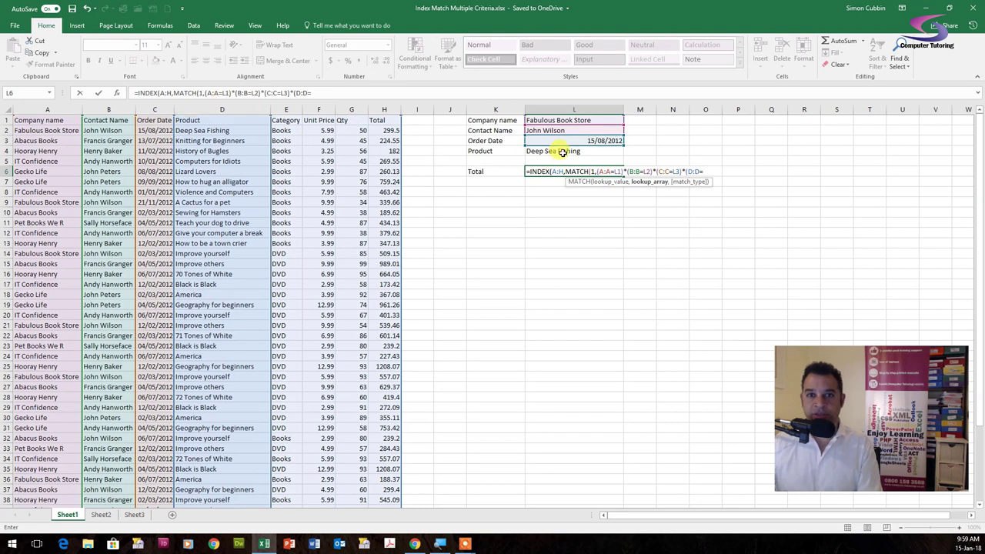
pyautogui.click(563, 152)
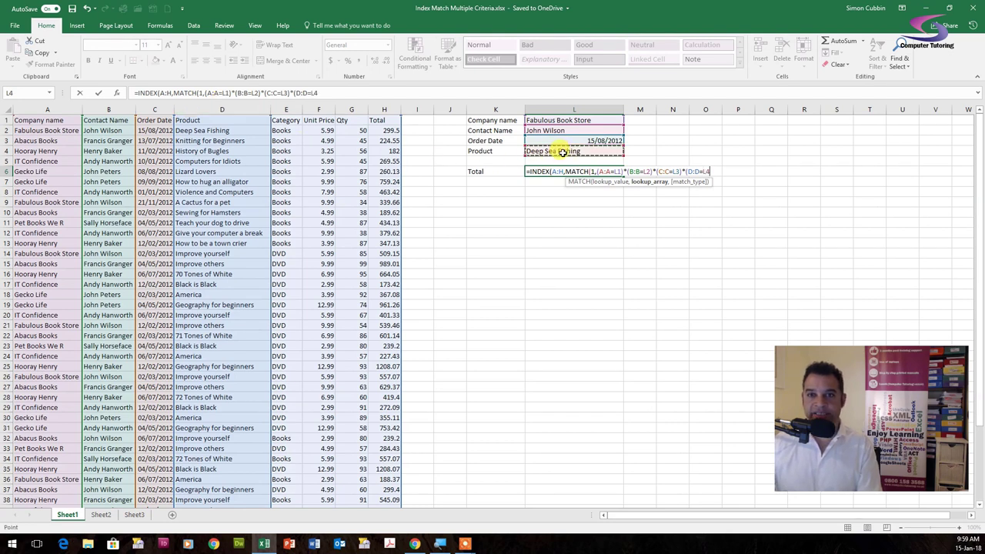
pyautogui.write(')')
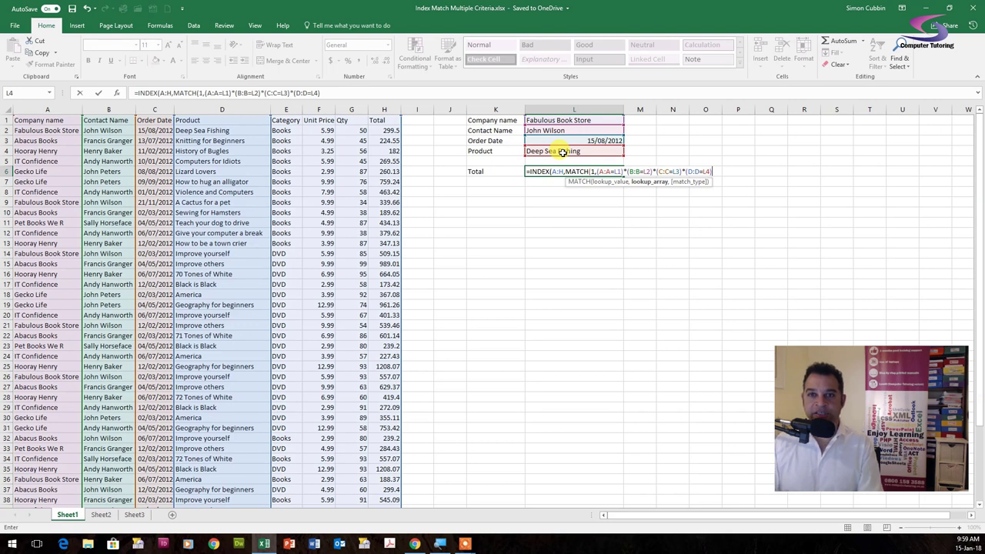
# - Finish MATCH with exact match type 0, set the INDEX column number to 8, and enter it as an array formula
pyautogui.write(',')
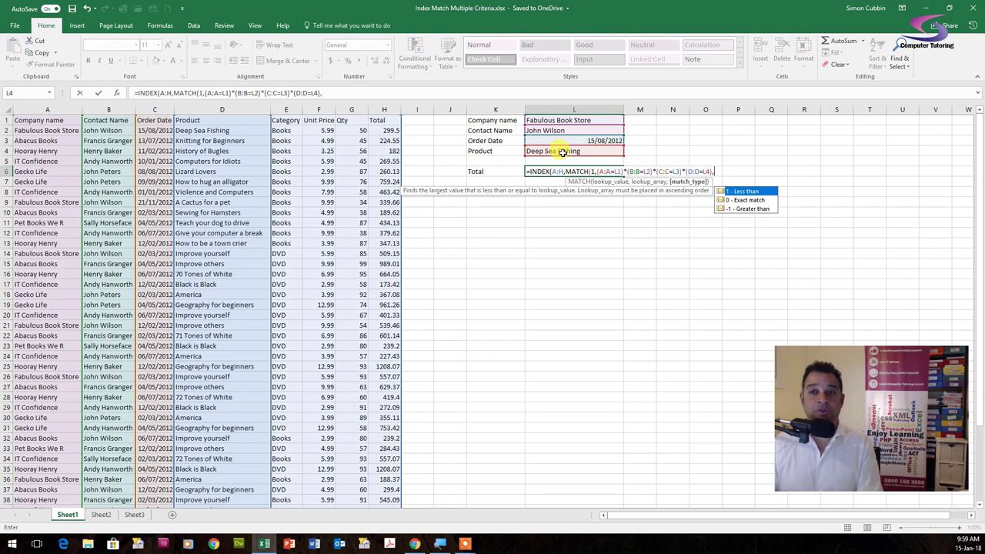
pyautogui.write('0')
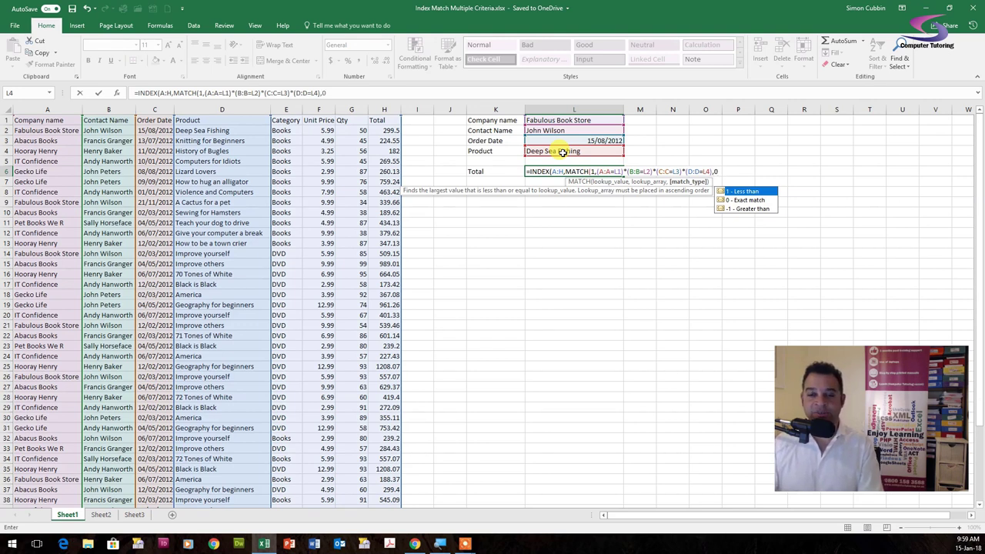
pyautogui.write(')')
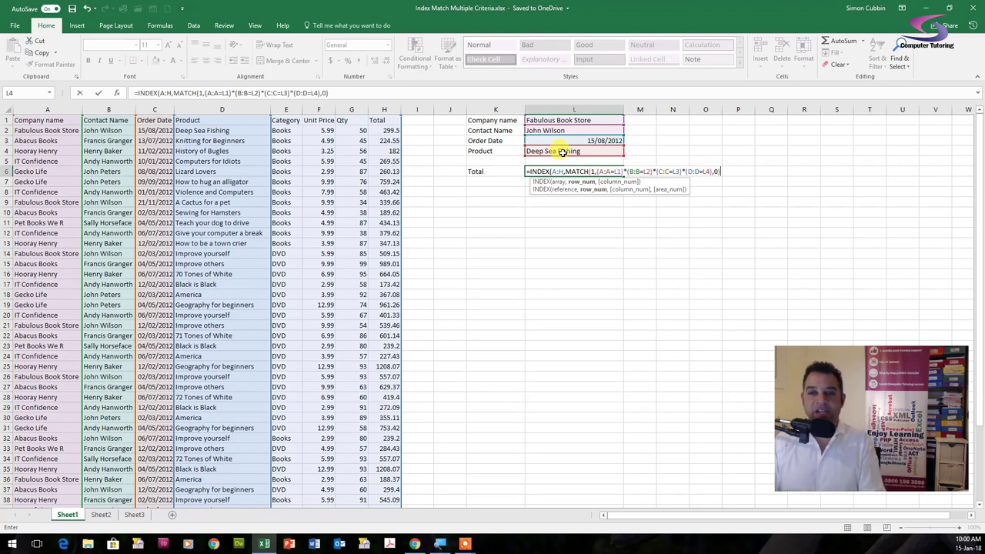
pyautogui.write(',')
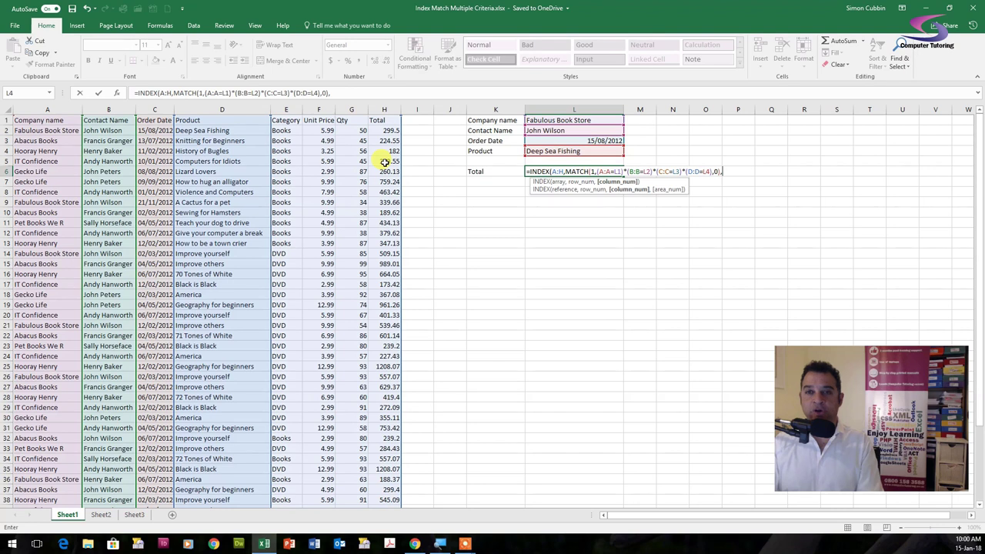
pyautogui.write(')')
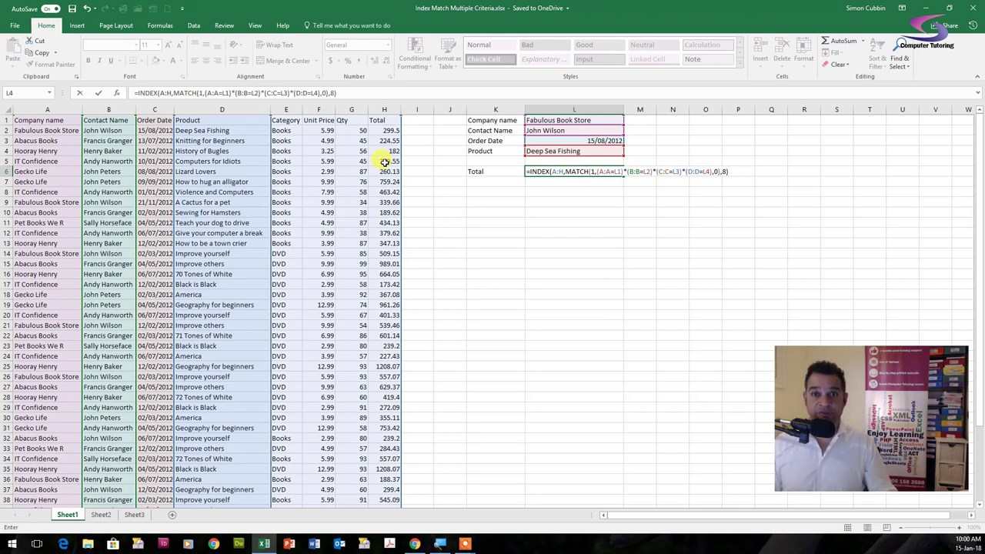
pyautogui.hotkey('ctrl', 'shift', 'Return')
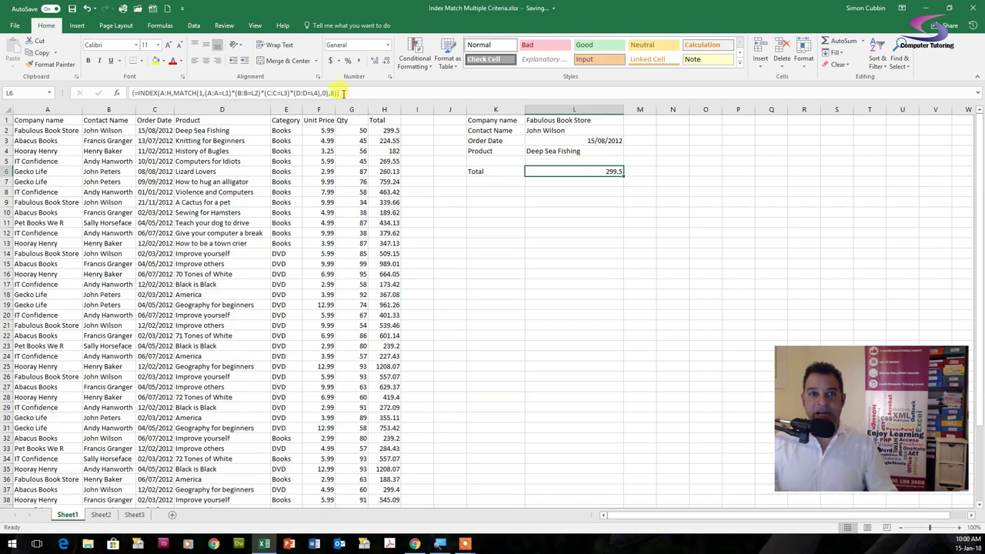
# - Reopen the formula in L6 for inspection and re-enter it as an array formula
pyautogui.doubleClick(585, 171)
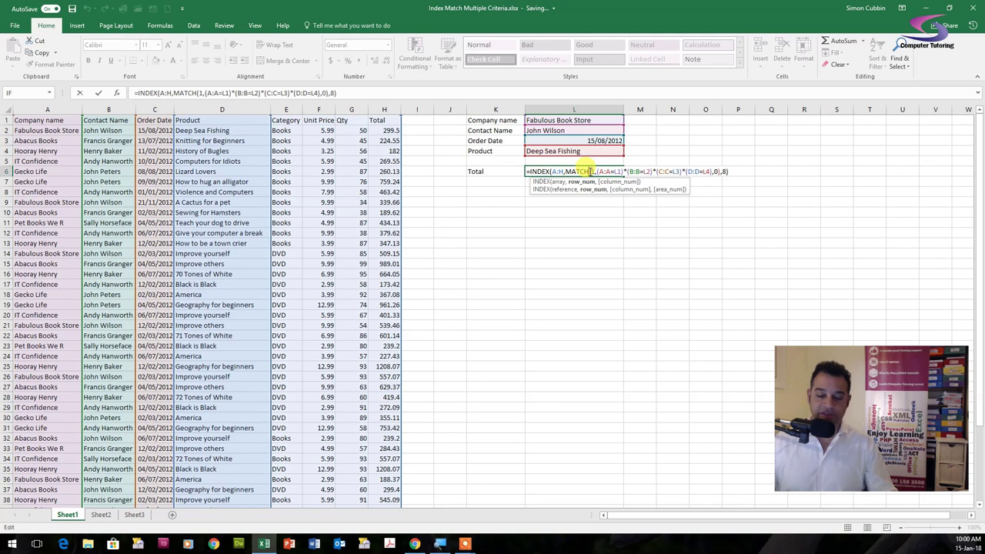
pyautogui.hotkey('ctrl', 'shift', 'Return')
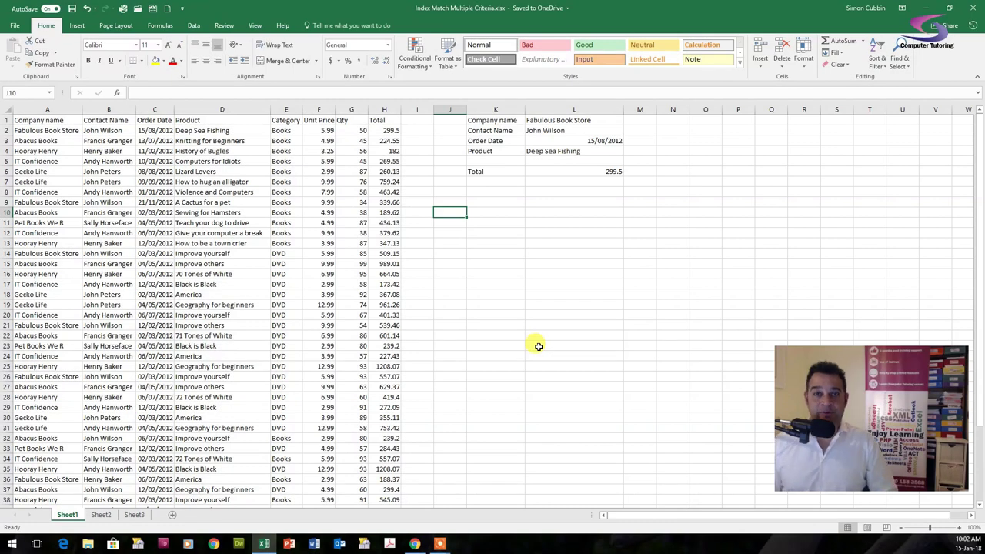
pyautogui.click(576, 171)
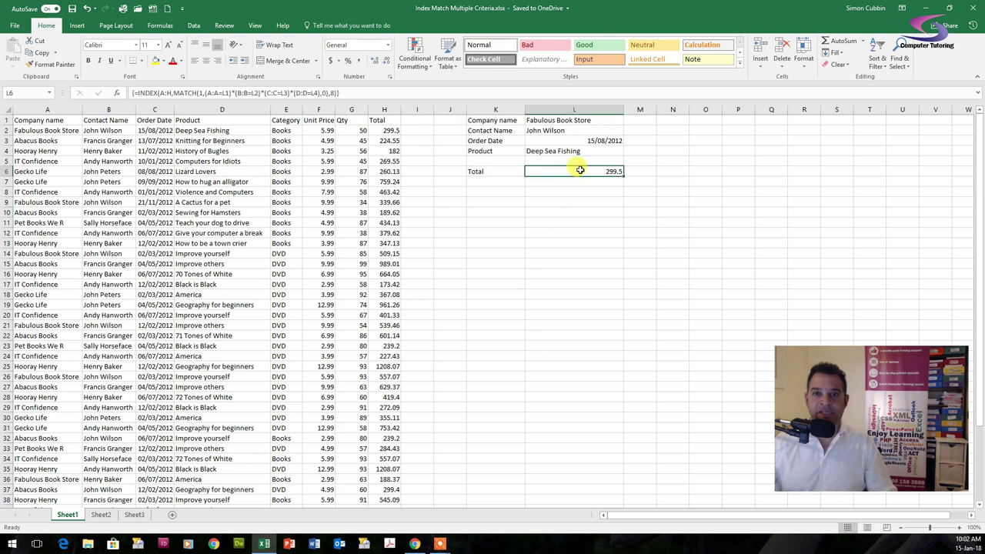
pyautogui.doubleClick(577, 170)
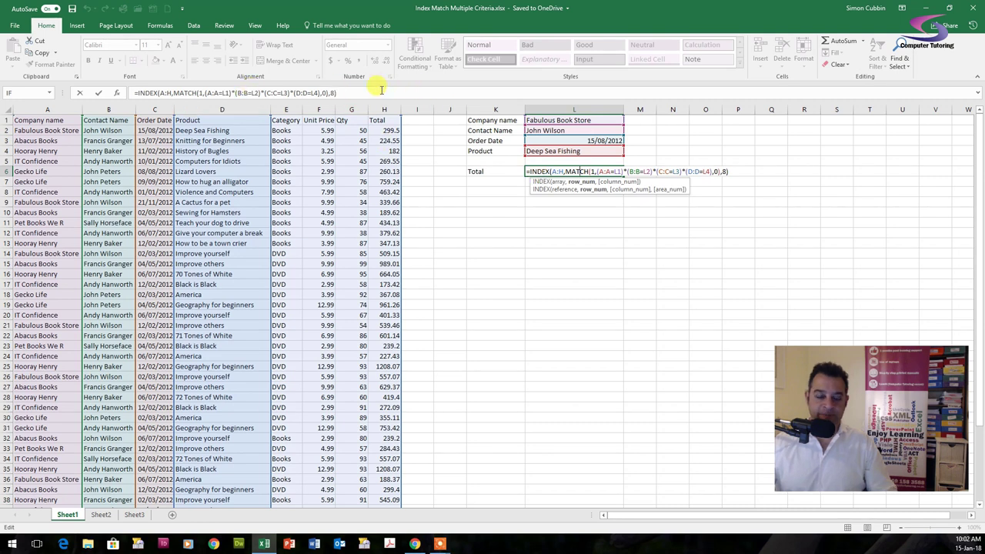
pyautogui.hotkey('ctrl', 'shift', 'Return')
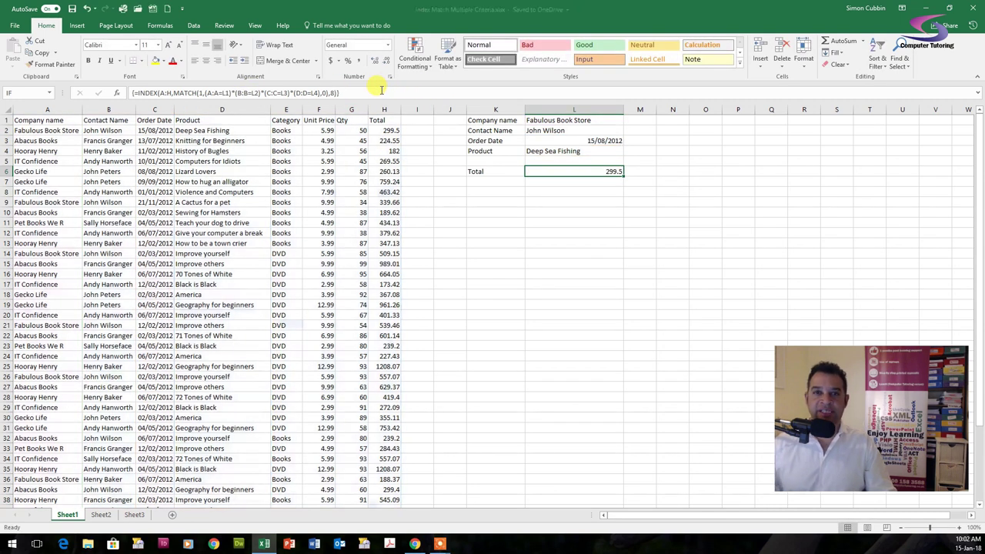